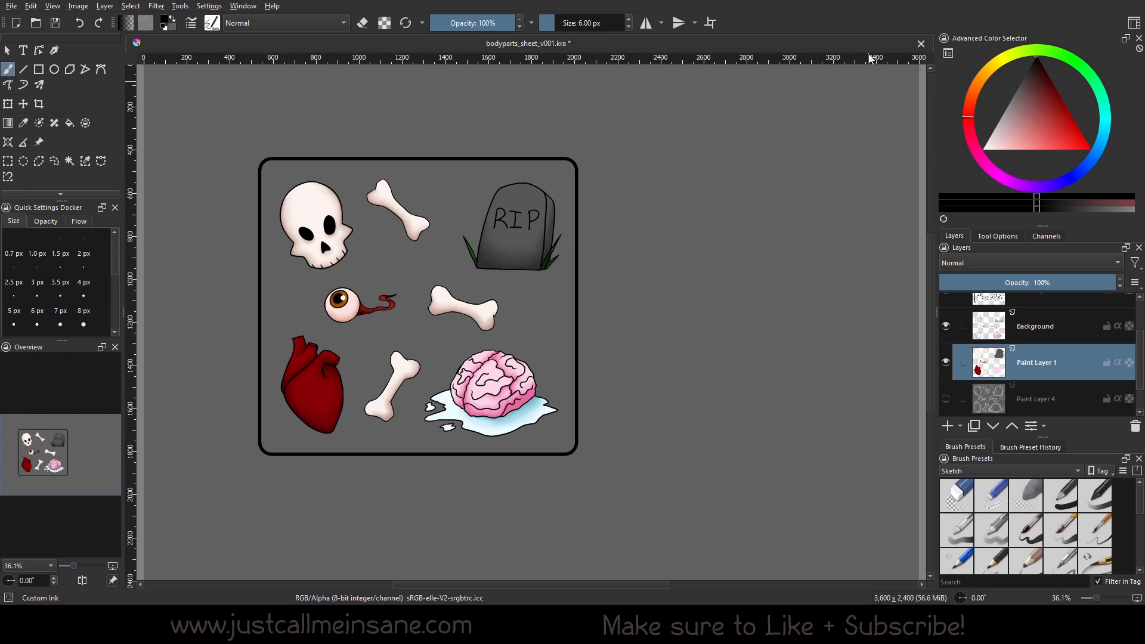
# Enable the Stroke layer style on Paint Layer 1, keeping the artwork visible beside the dialog
pyautogui.rightClick(1034, 373)
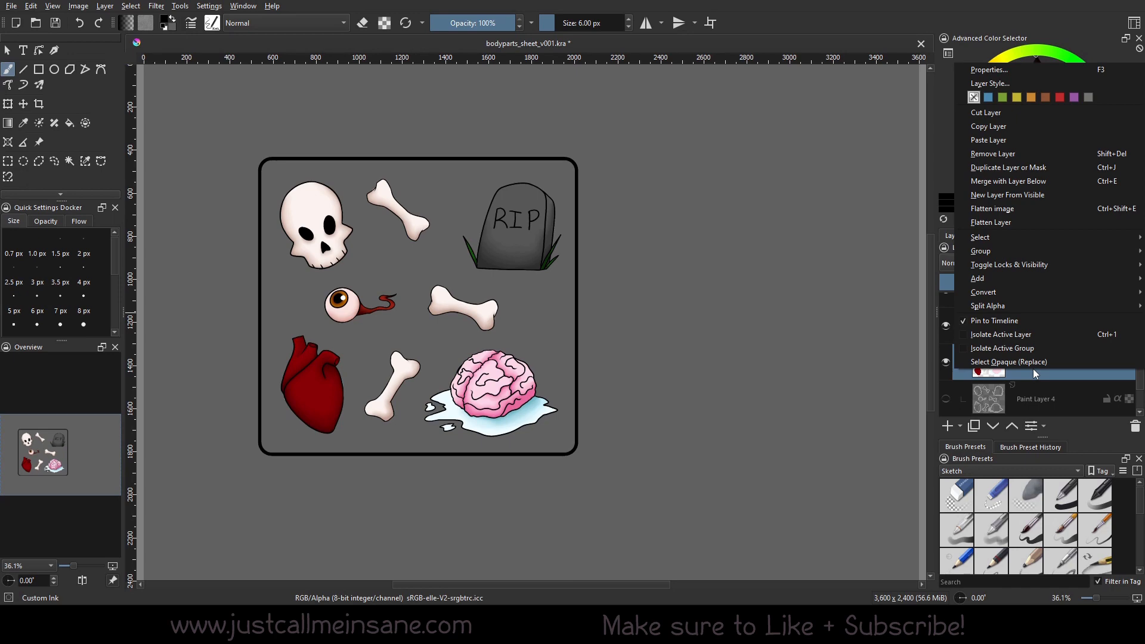
pyautogui.click(1014, 88)
pyautogui.click(352, 216)
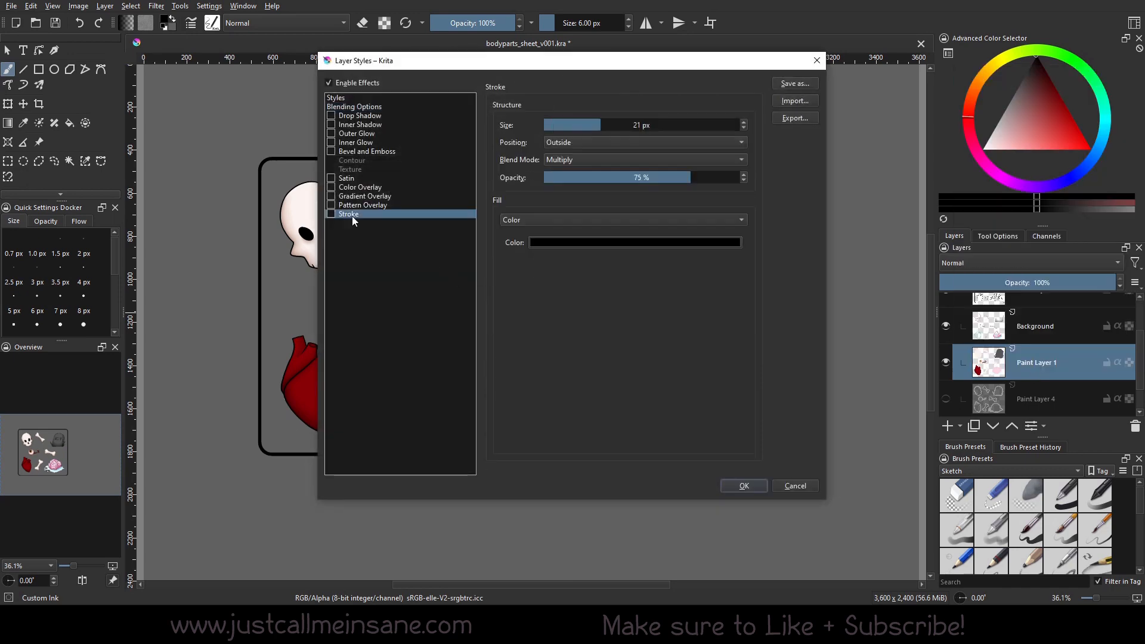
pyautogui.moveTo(614, 66)
pyautogui.mouseDown()
pyautogui.moveTo(756, 122)
pyautogui.moveTo(900, 100)
pyautogui.mouseUp()
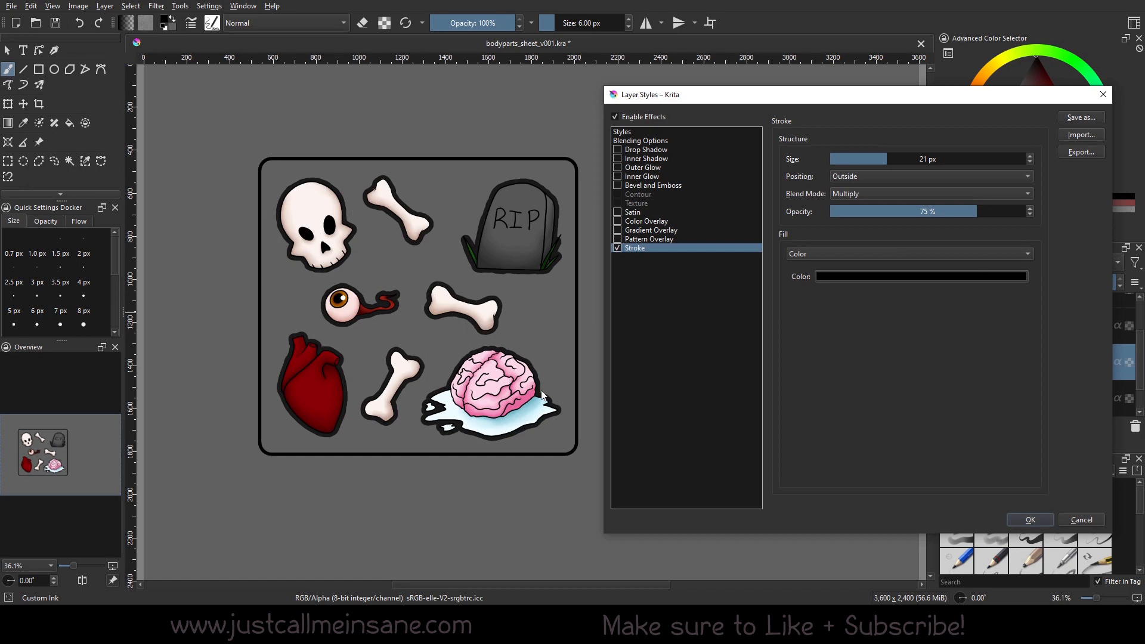
pyautogui.moveTo(874, 97)
pyautogui.mouseDown()
pyautogui.moveTo(601, 127)
pyautogui.moveTo(806, 115)
pyautogui.moveTo(861, 96)
pyautogui.mouseUp()
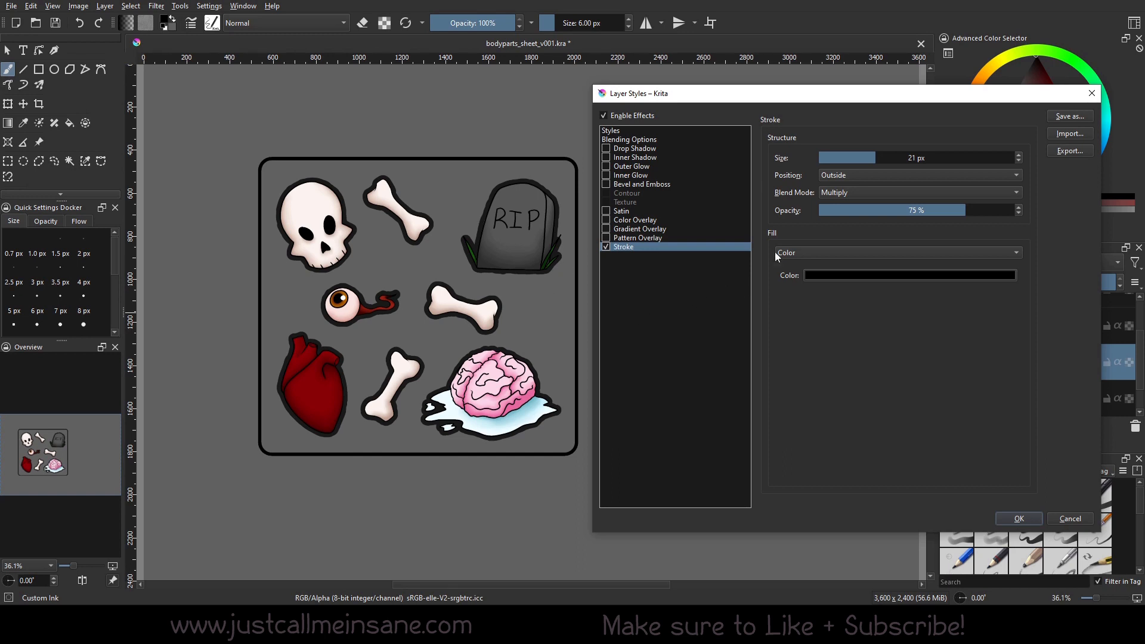
# Try several stroke sizes, settling on 28 px, and lower the stroke opacity to 13%
pyautogui.moveTo(881, 156); pyautogui.dragTo(922, 159)
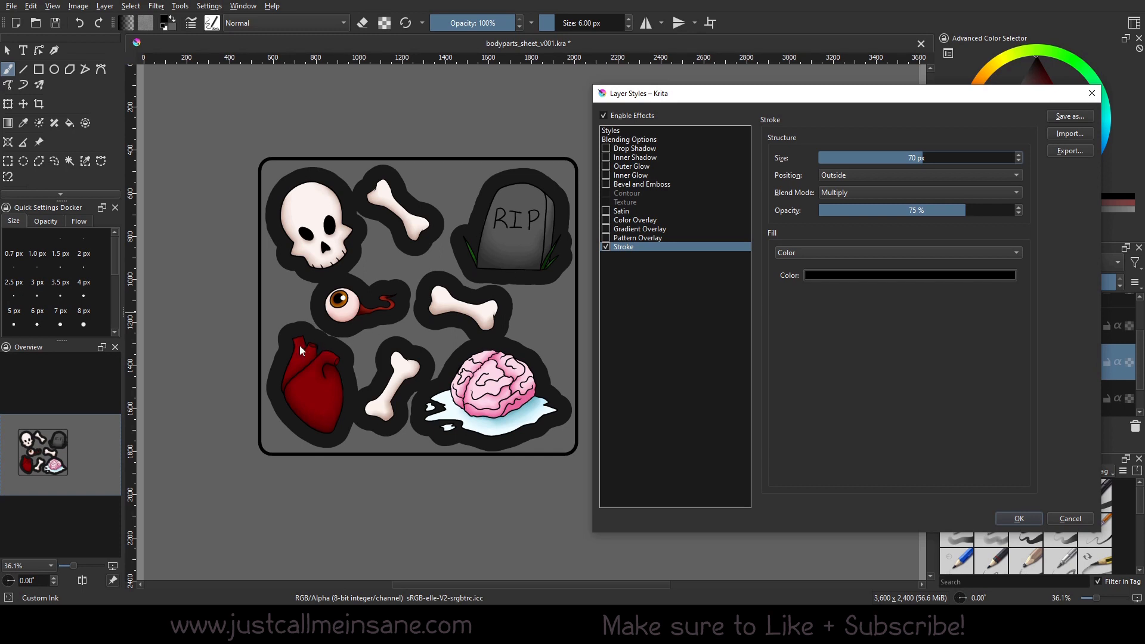
pyautogui.moveTo(864, 158); pyautogui.dragTo(850, 157)
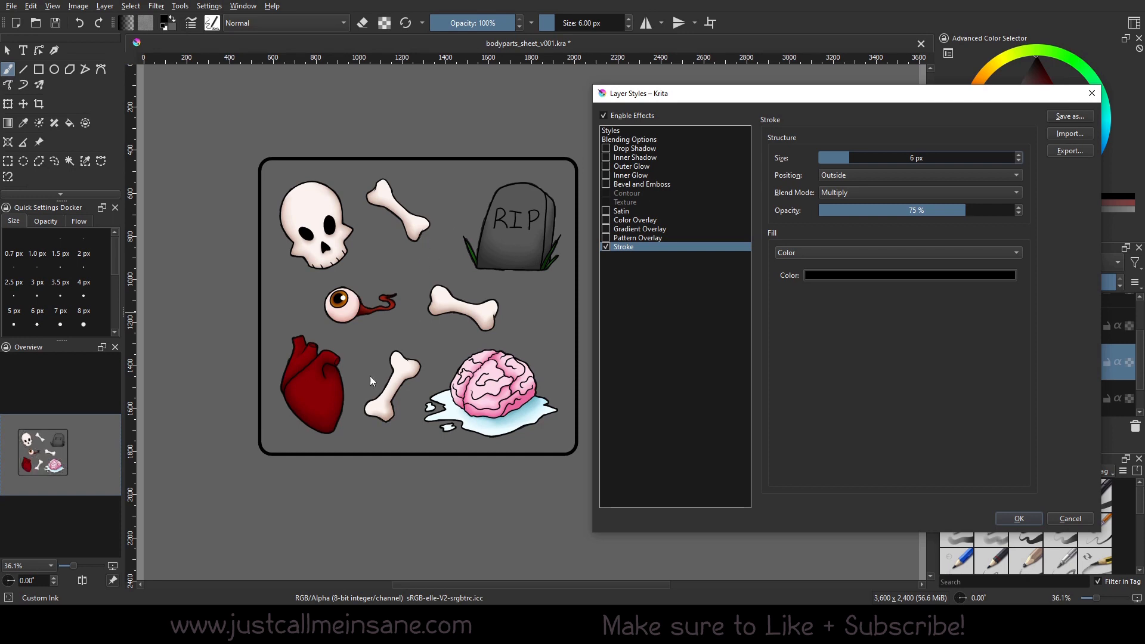
pyautogui.moveTo(877, 157); pyautogui.dragTo(884, 157)
pyautogui.moveTo(959, 210); pyautogui.dragTo(844, 211)
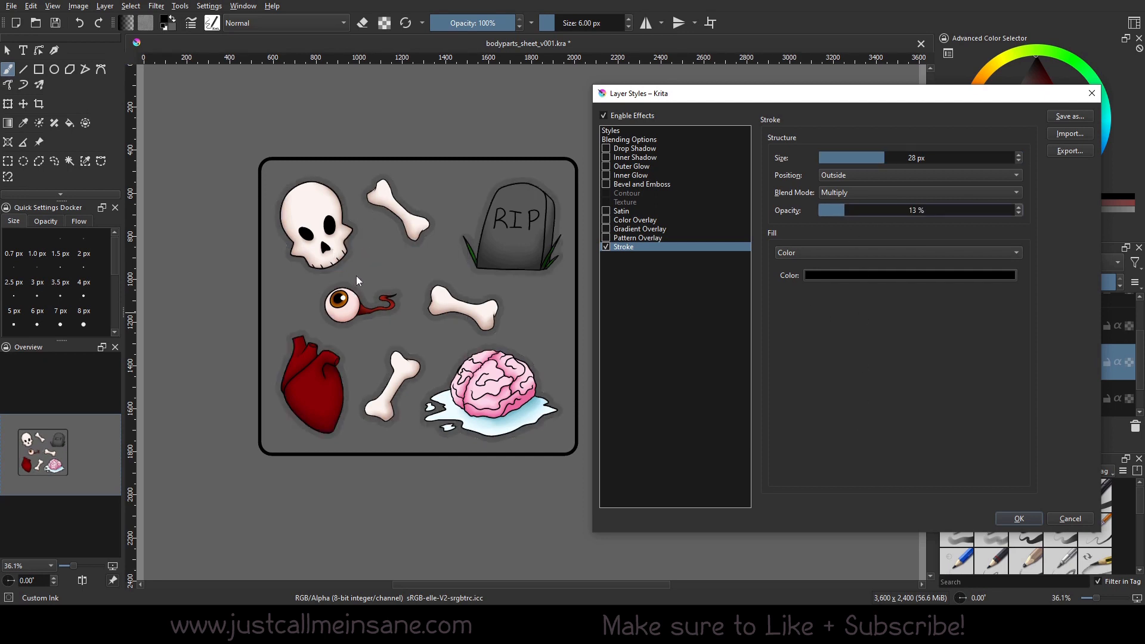
# Set the stroke color to light purple #b99dff and raise the stroke opacity to 100%
pyautogui.click(867, 276)
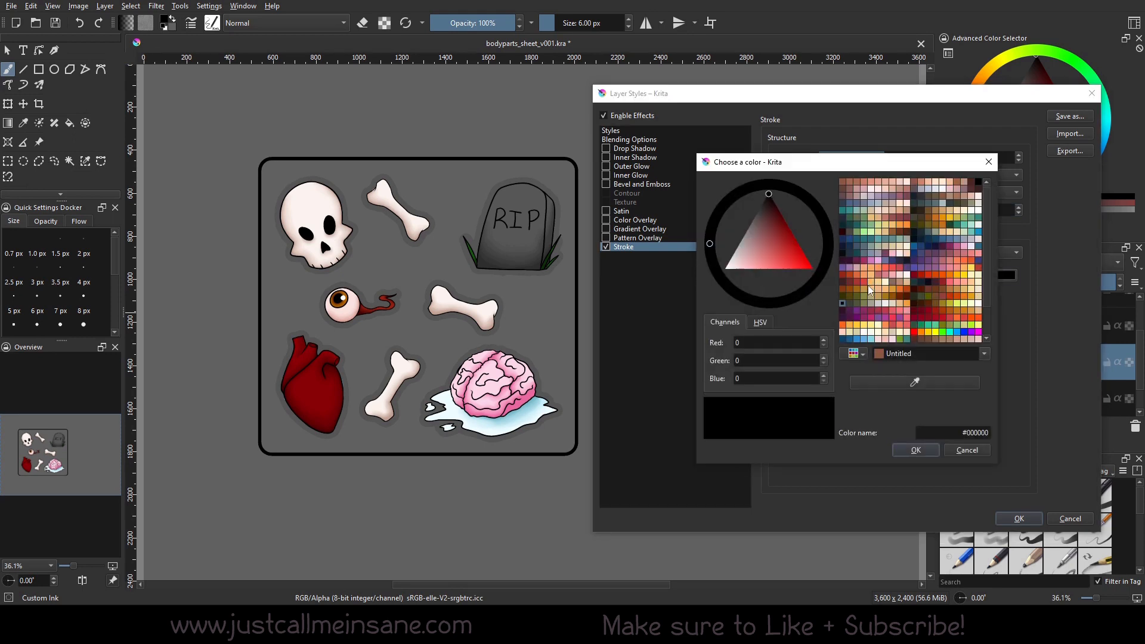
pyautogui.click(753, 268)
pyautogui.moveTo(823, 285); pyautogui.dragTo(782, 305)
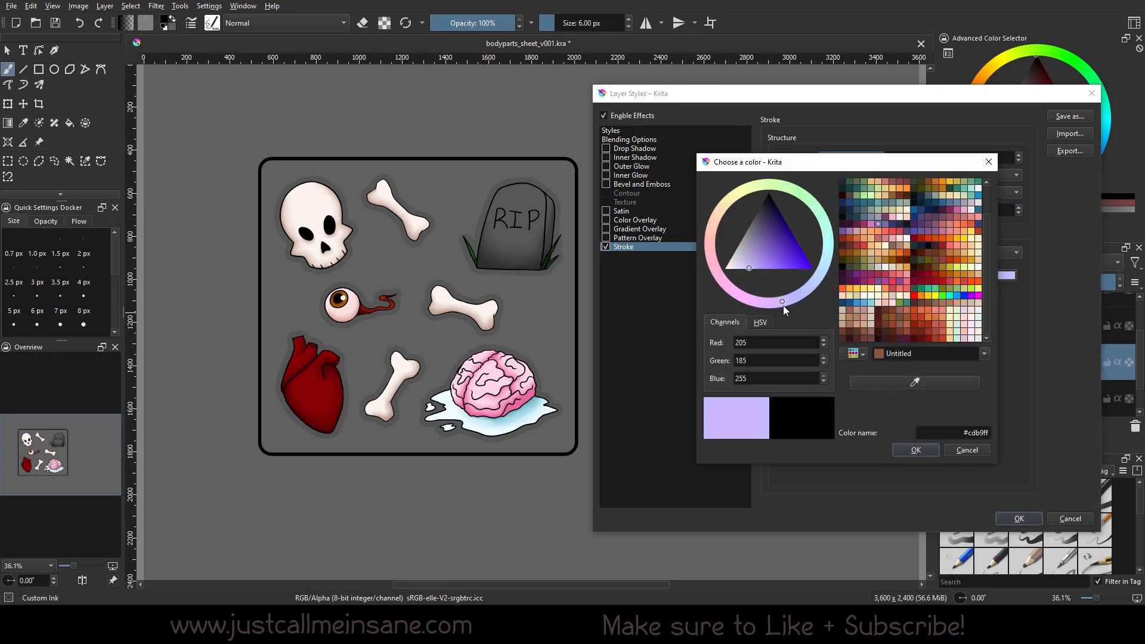
pyautogui.click(759, 267)
pyautogui.click(916, 450)
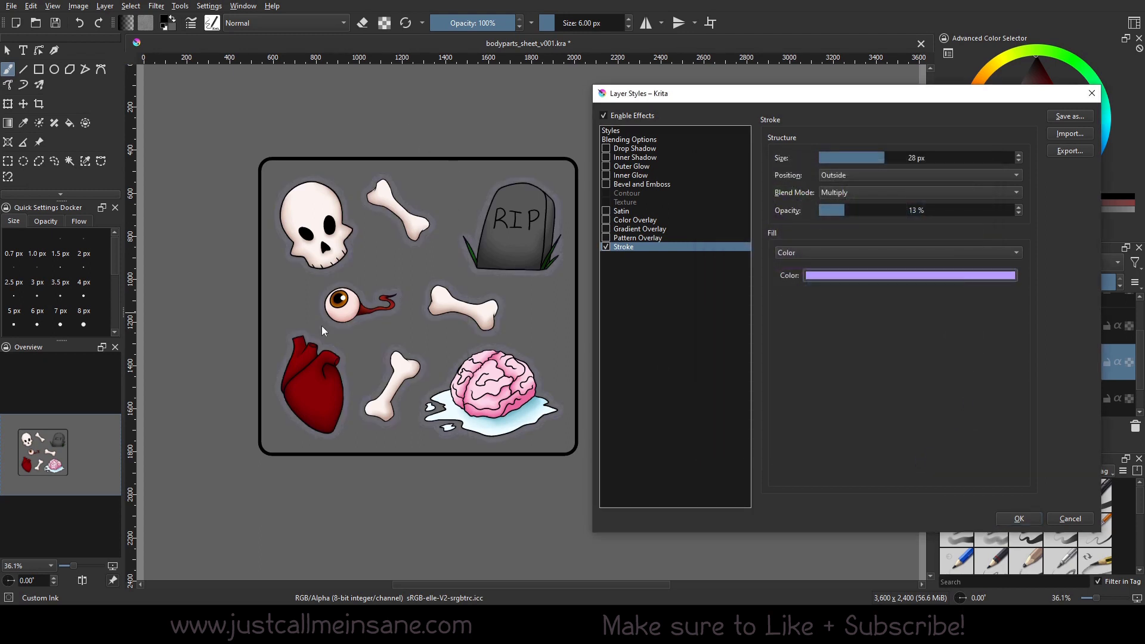
pyautogui.moveTo(871, 211); pyautogui.dragTo(888, 213)
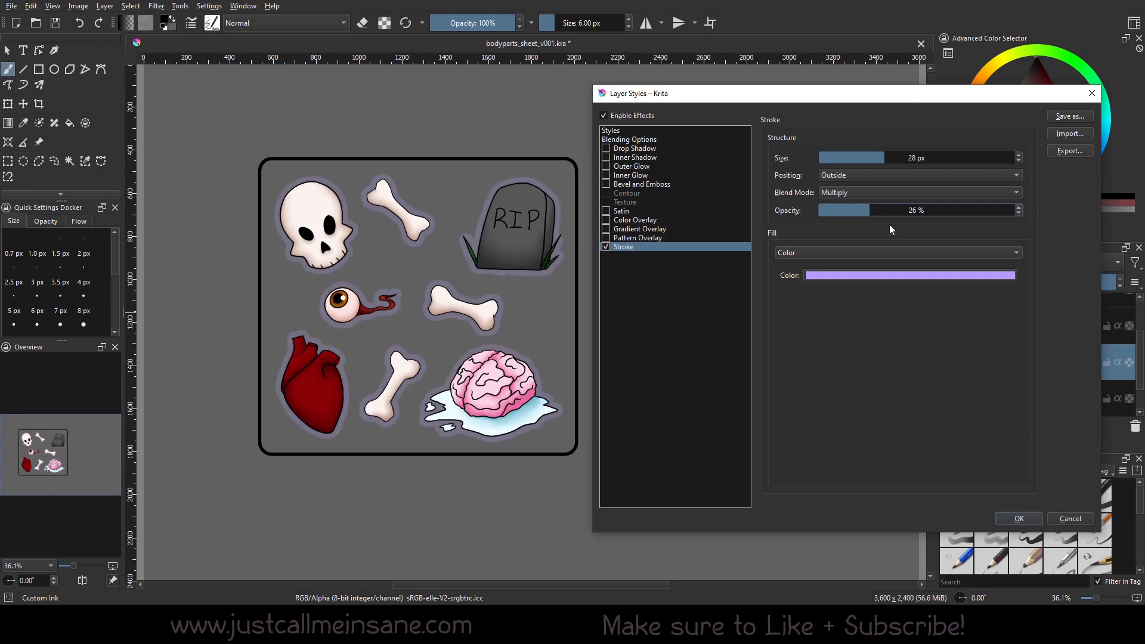
pyautogui.moveTo(904, 211); pyautogui.dragTo(1049, 210)
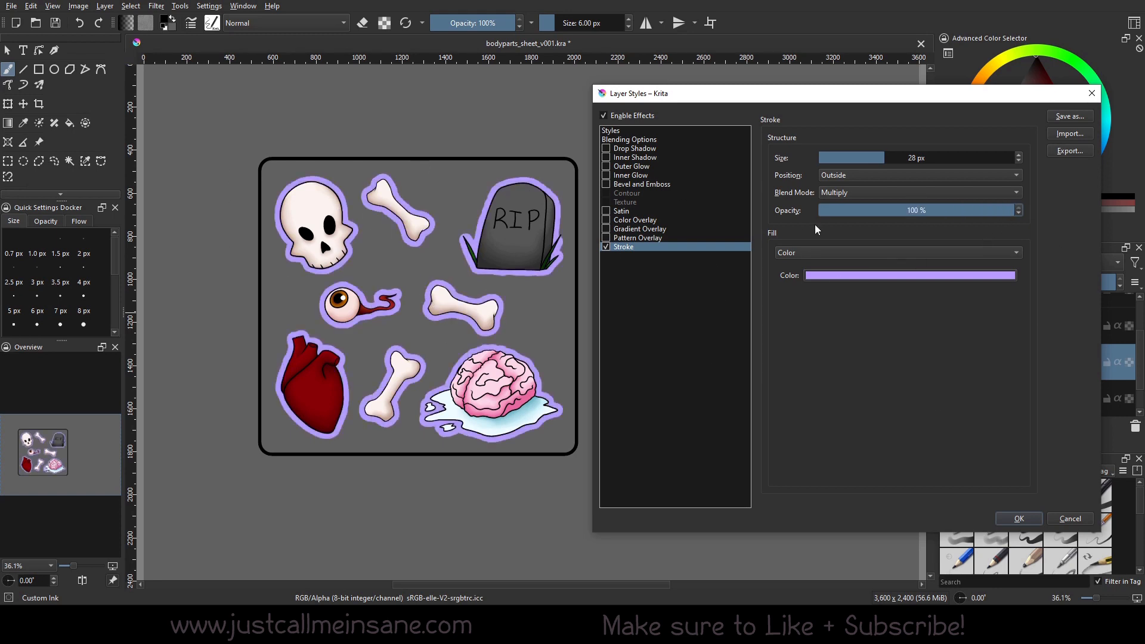
# Try the Inside and Center positions for the stroke and return it to Outside
pyautogui.click(881, 176)
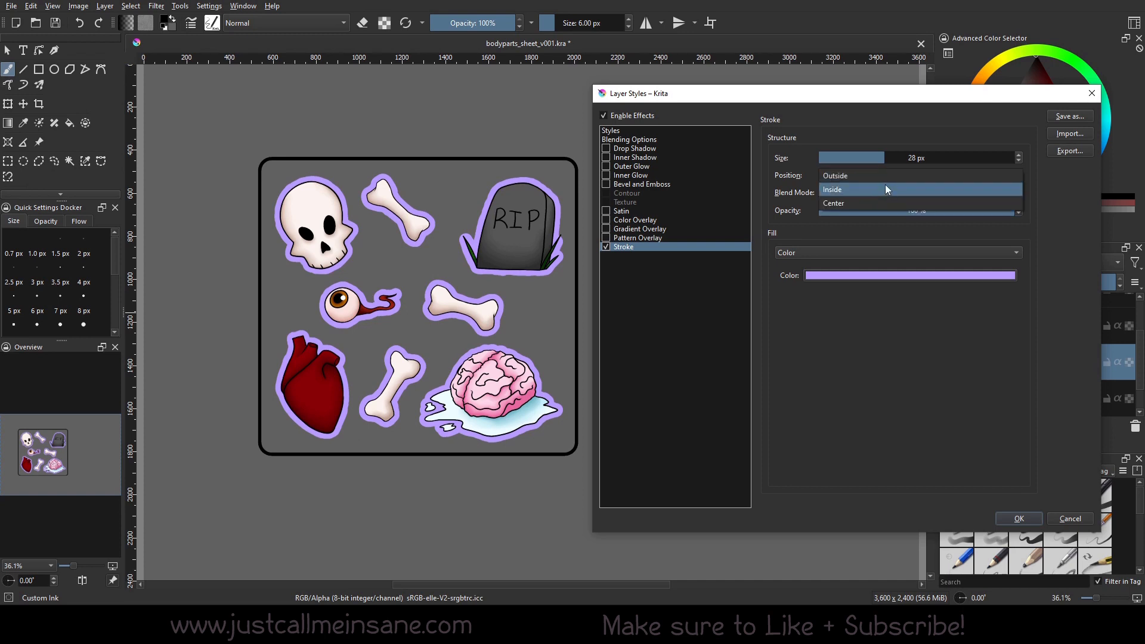
pyautogui.click(885, 189)
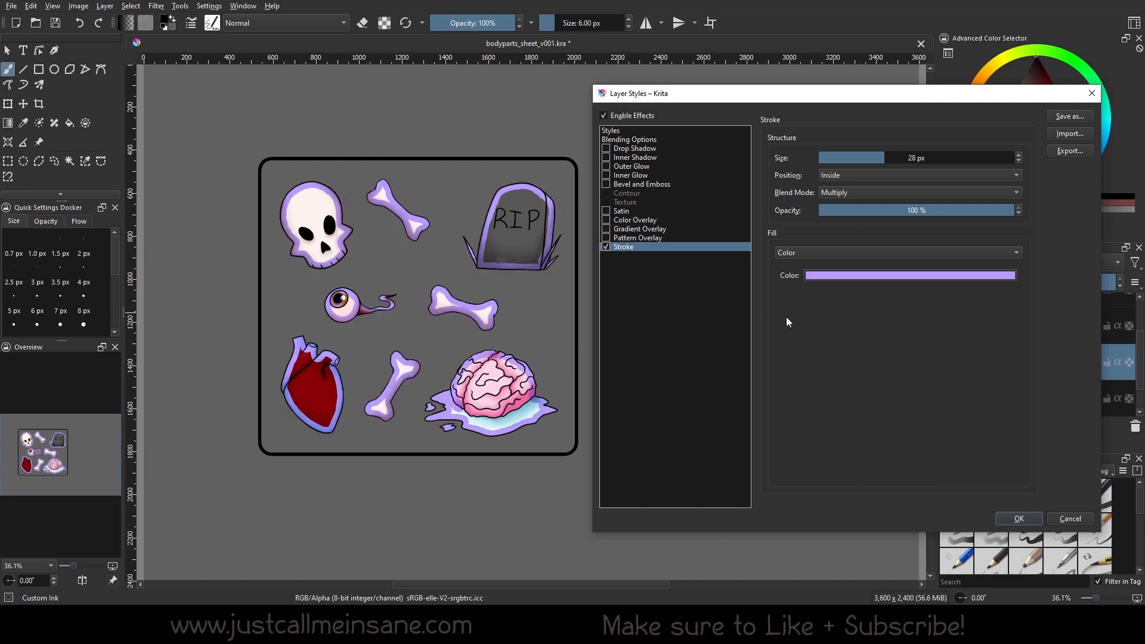
pyautogui.click(855, 176)
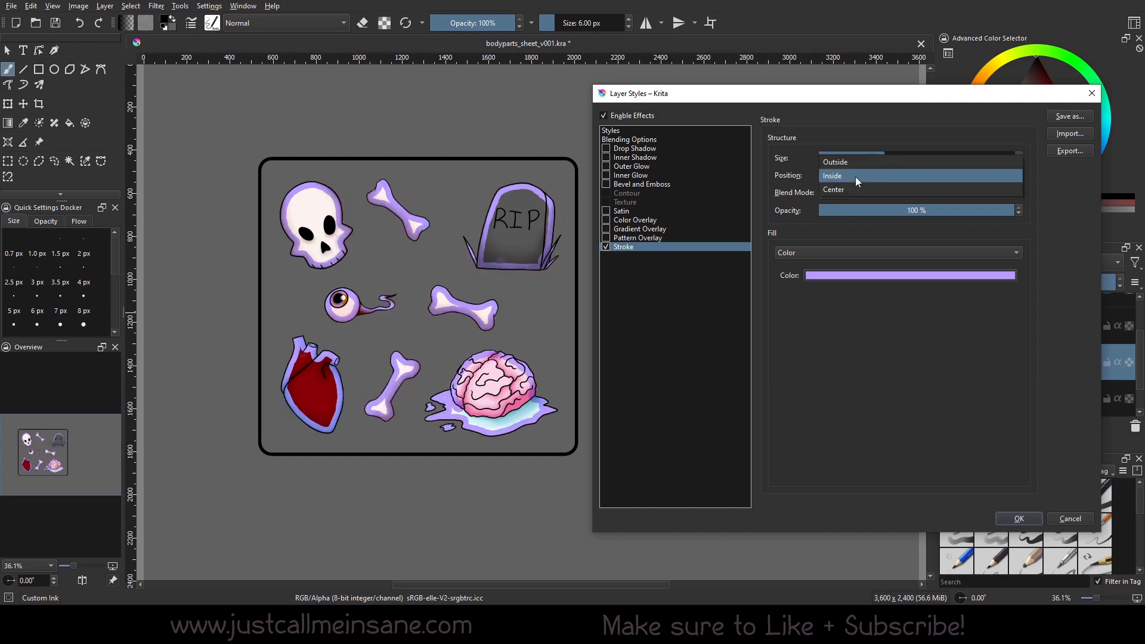
pyautogui.click(857, 194)
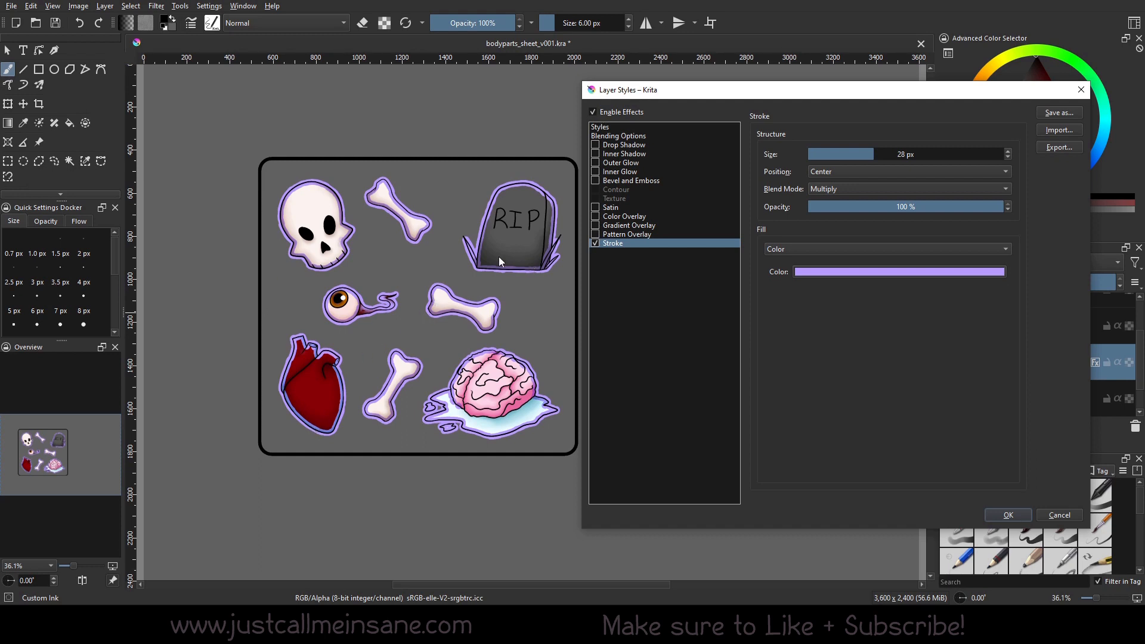
pyautogui.click(918, 169)
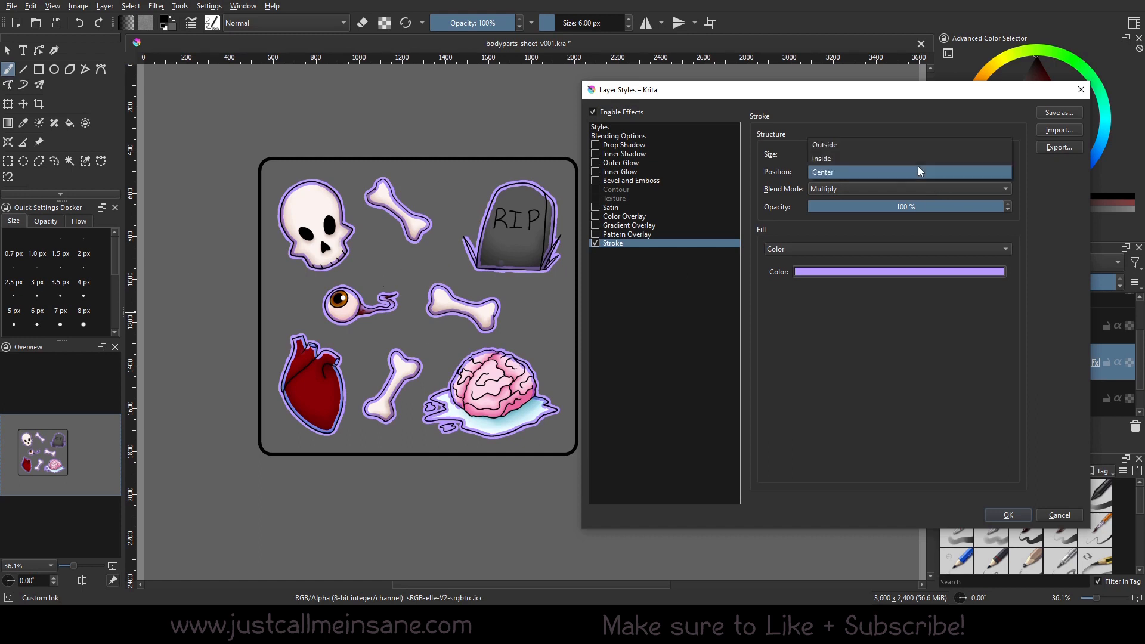
pyautogui.click(885, 138)
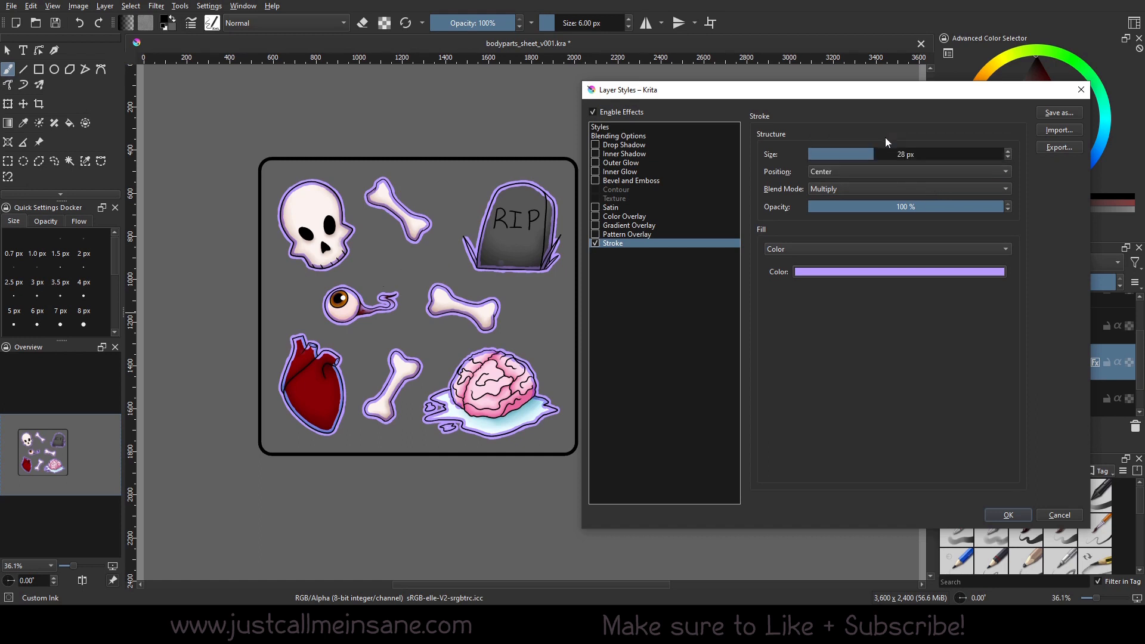
pyautogui.click(851, 169)
pyautogui.click(847, 146)
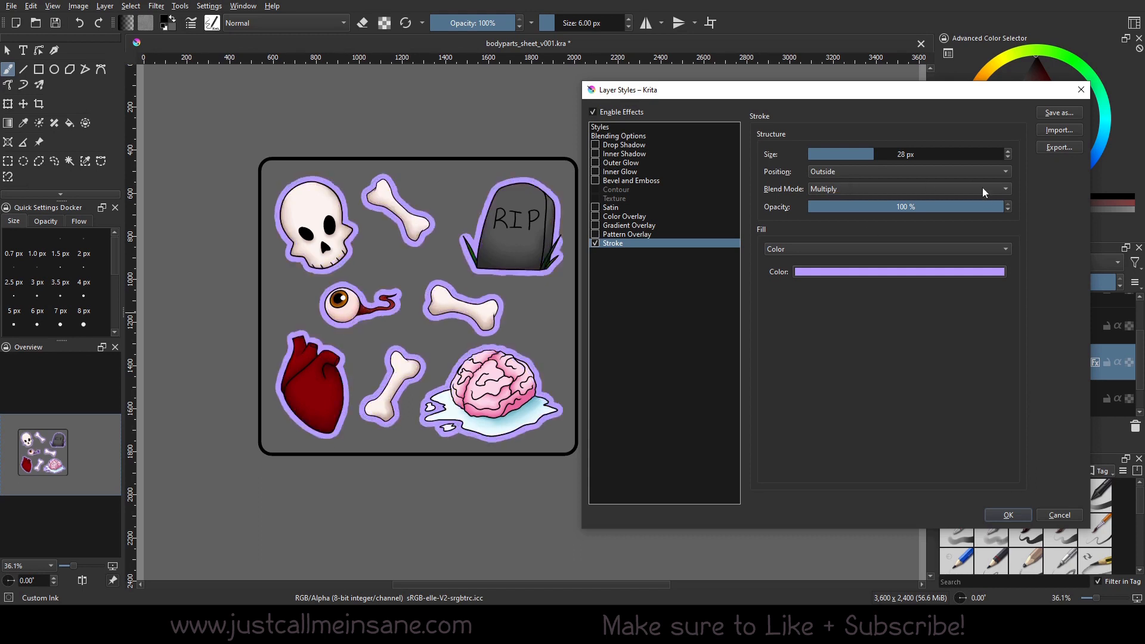
pyautogui.click(867, 188)
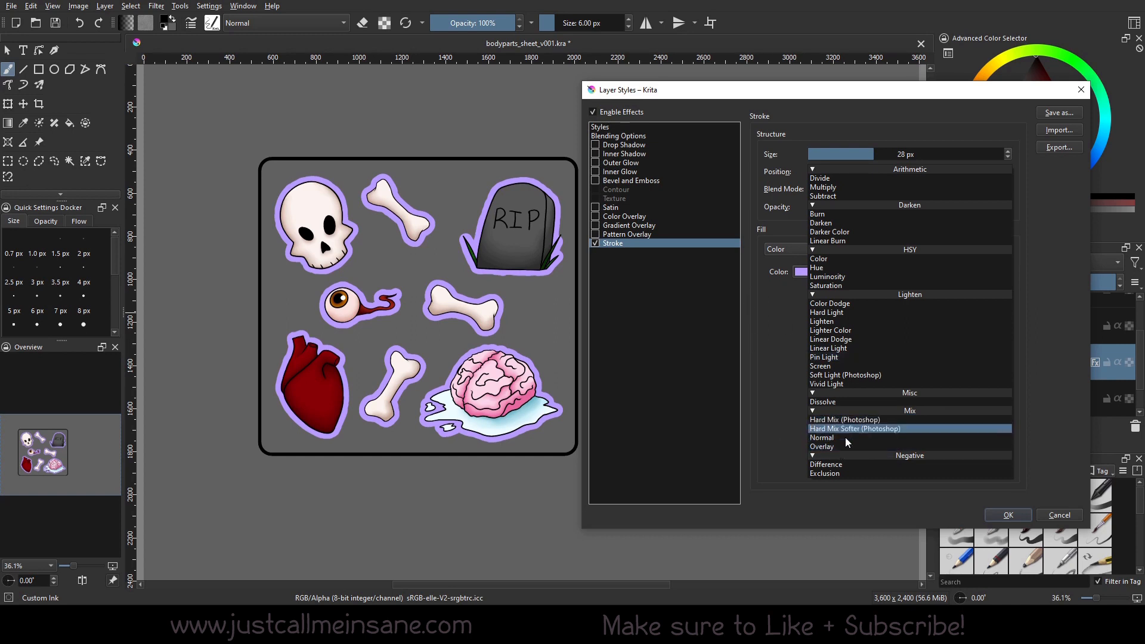
pyautogui.click(746, 386)
pyautogui.click(868, 271)
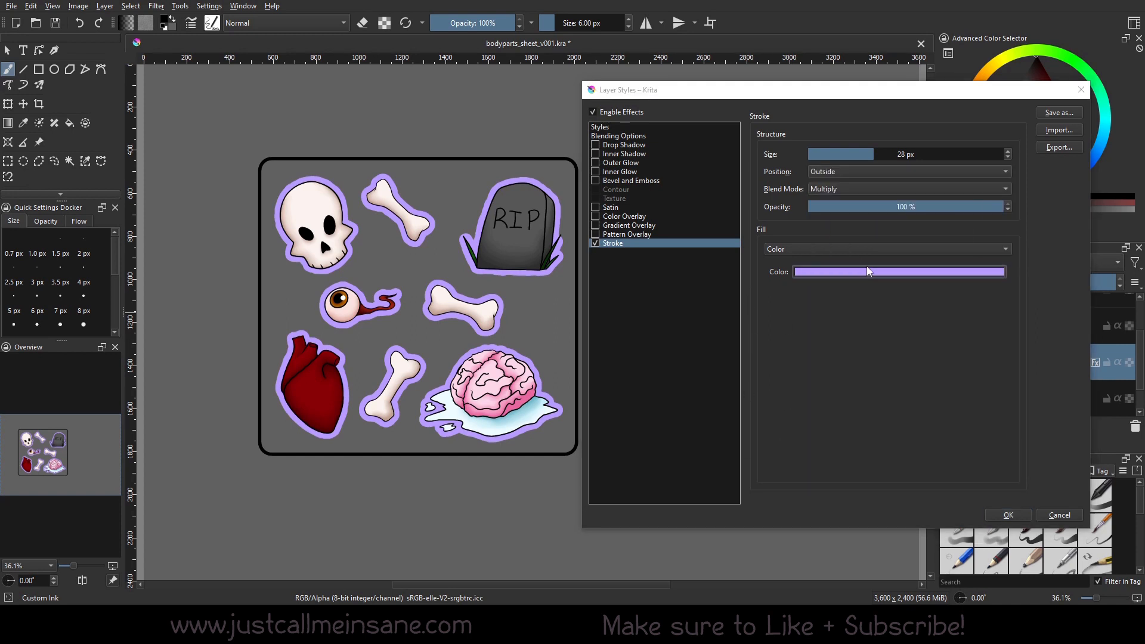
pyautogui.click(956, 447)
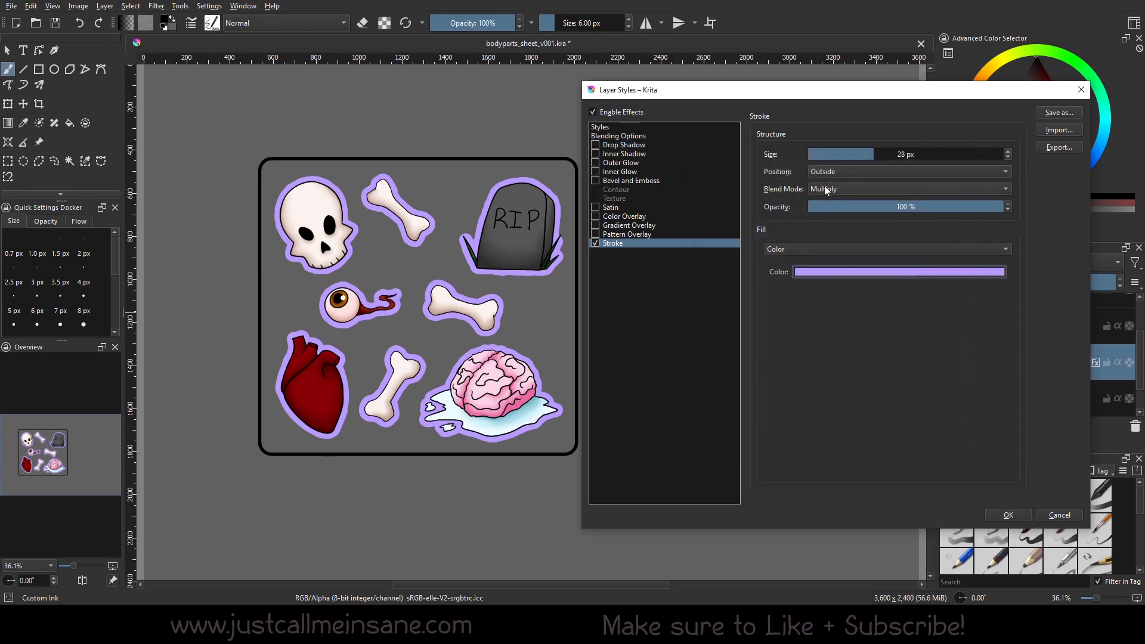
# Change the stroke color to white
pyautogui.click(889, 275)
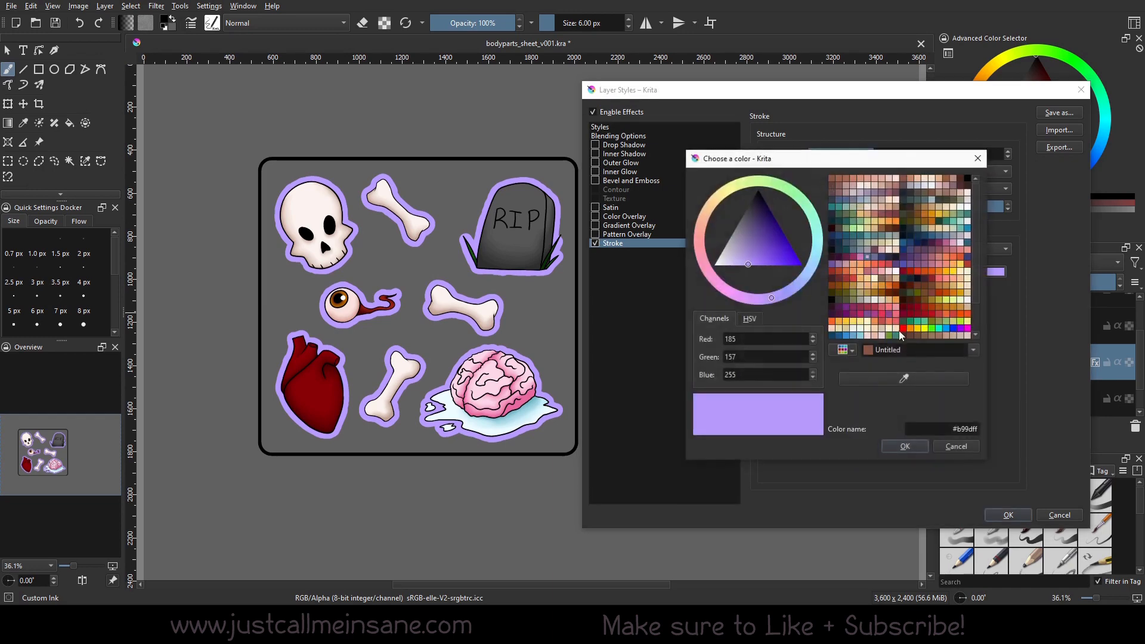
pyautogui.moveTo(734, 259); pyautogui.dragTo(699, 280)
pyautogui.click(904, 447)
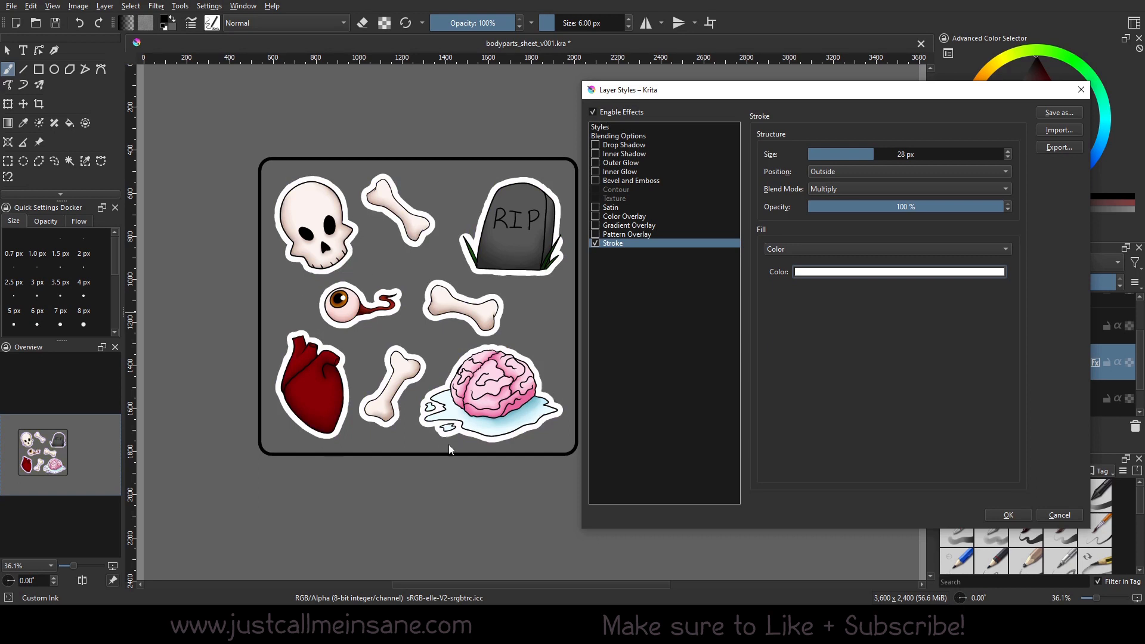
# Try a Gradient fill for the stroke and switch it to a Pattern fill using Abstract_lines.png
pyautogui.click(839, 246)
pyautogui.click(839, 263)
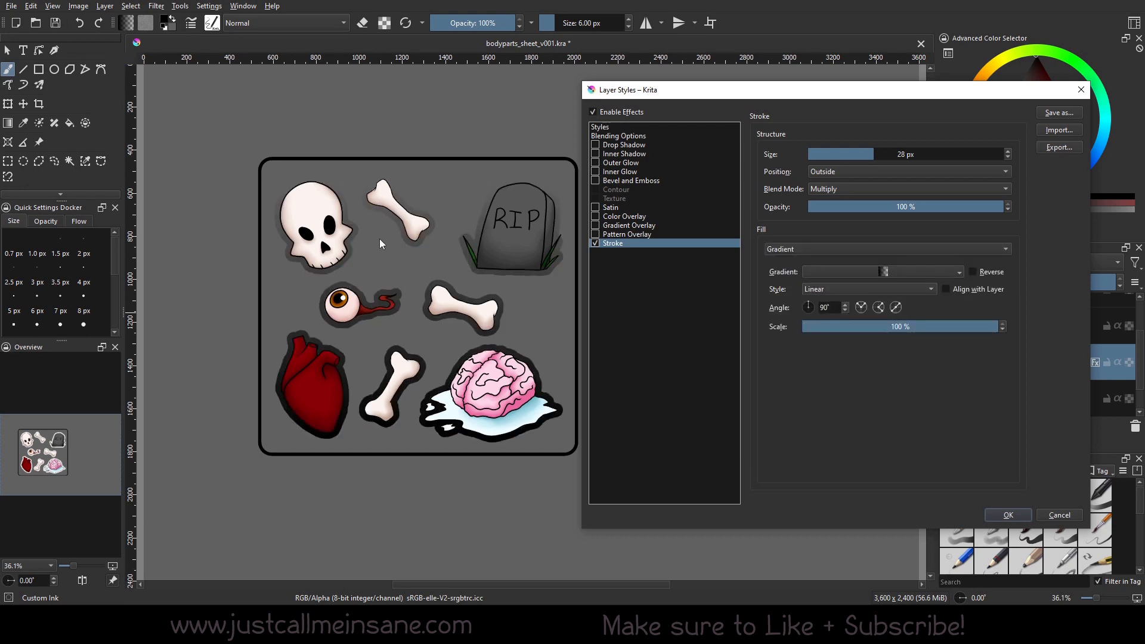
pyautogui.click(824, 249)
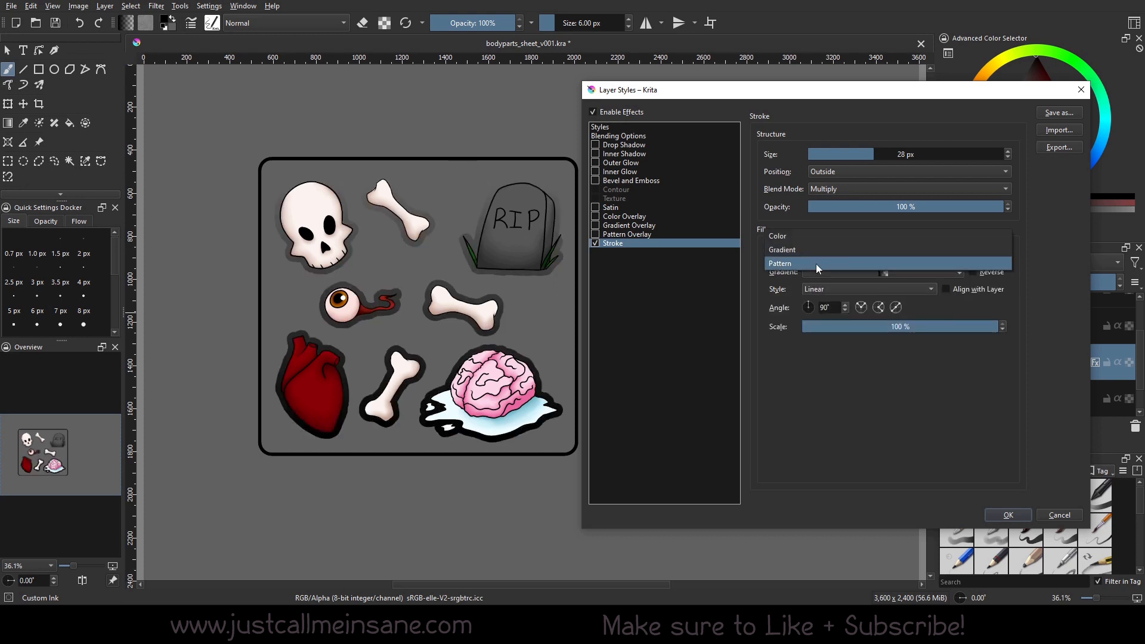
pyautogui.click(815, 264)
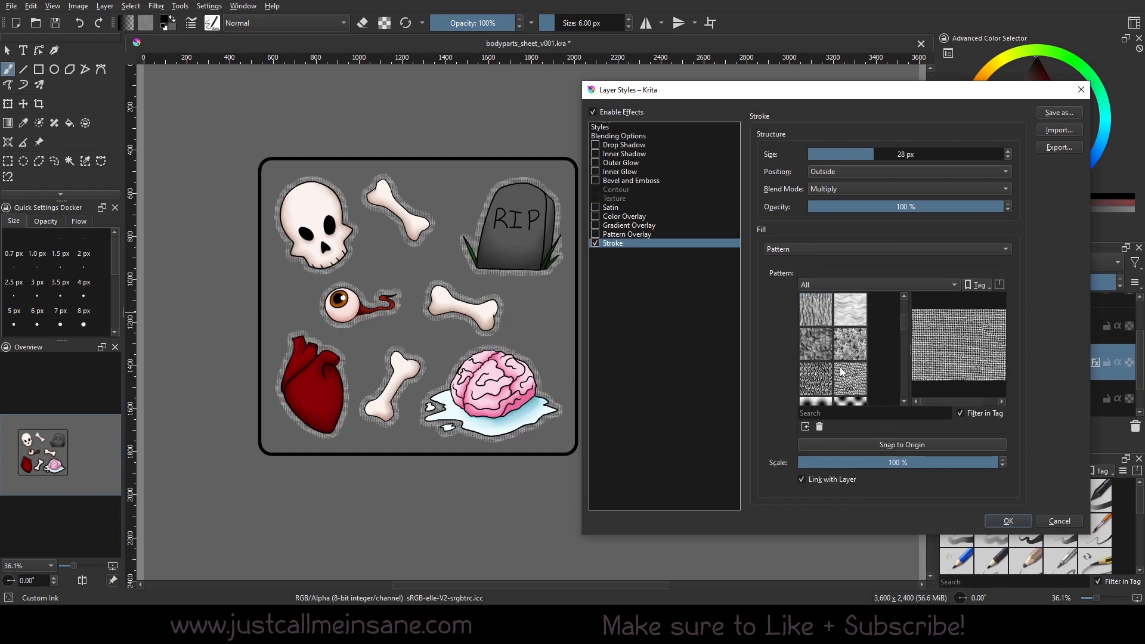
pyautogui.scroll(-3, 858, 382)
pyautogui.click(824, 382)
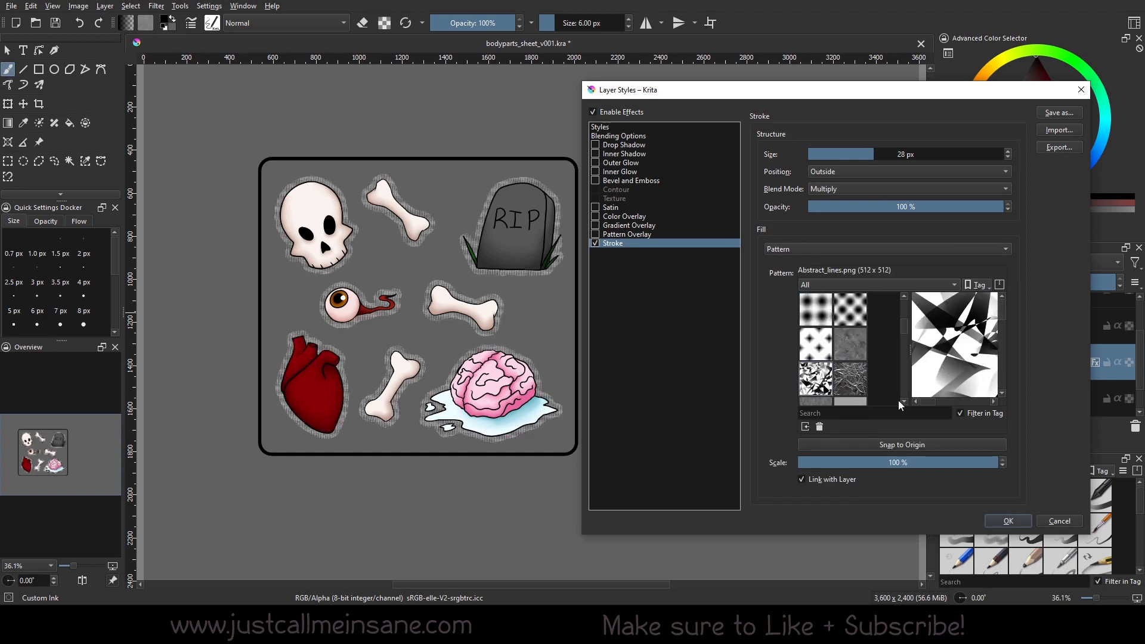